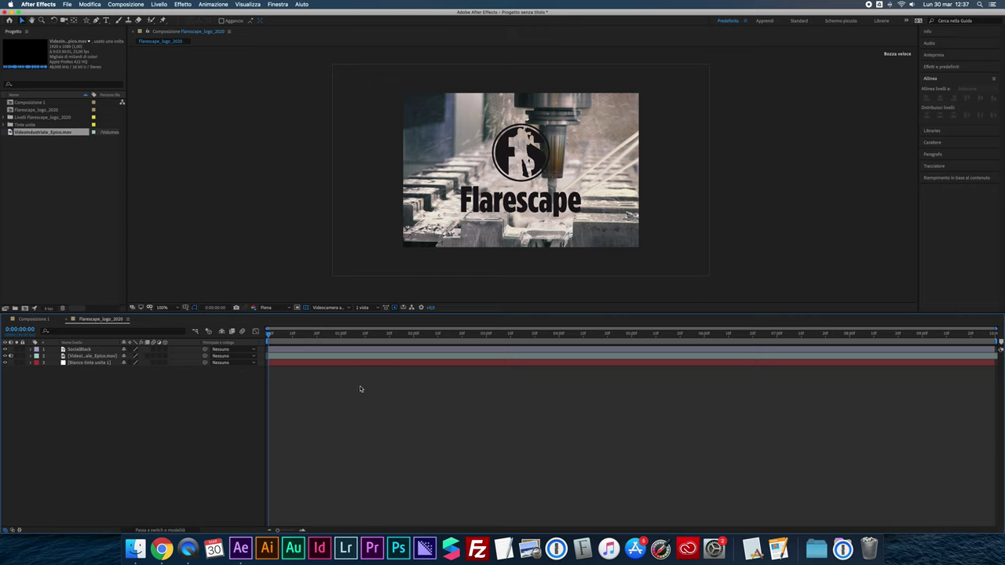
Toggle visibility of the Flarescape logo and machining video layers, then preview the composition.
left_click(83, 351)
left_click(6, 350)
left_click(6, 350)
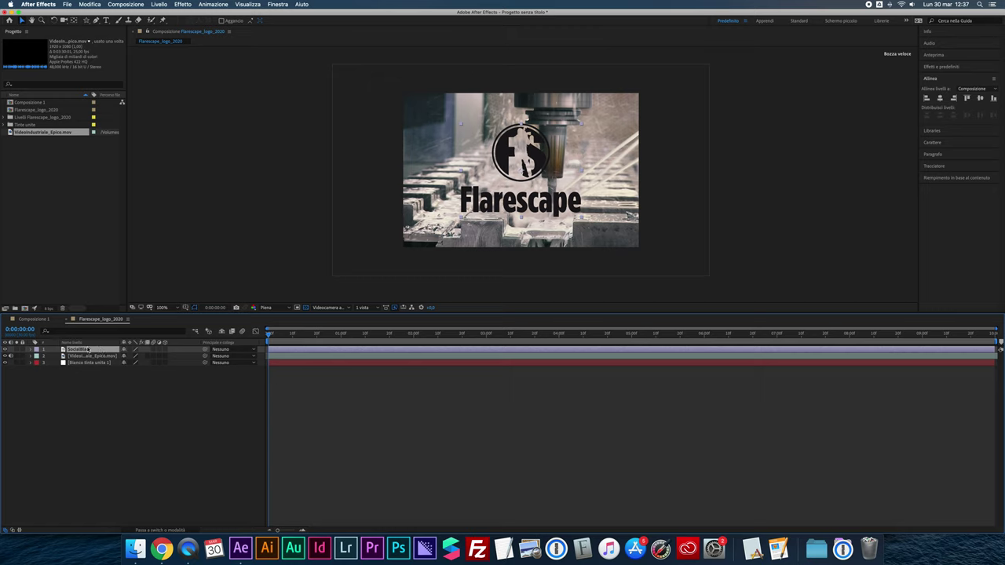
left_click(87, 356)
left_click(6, 355)
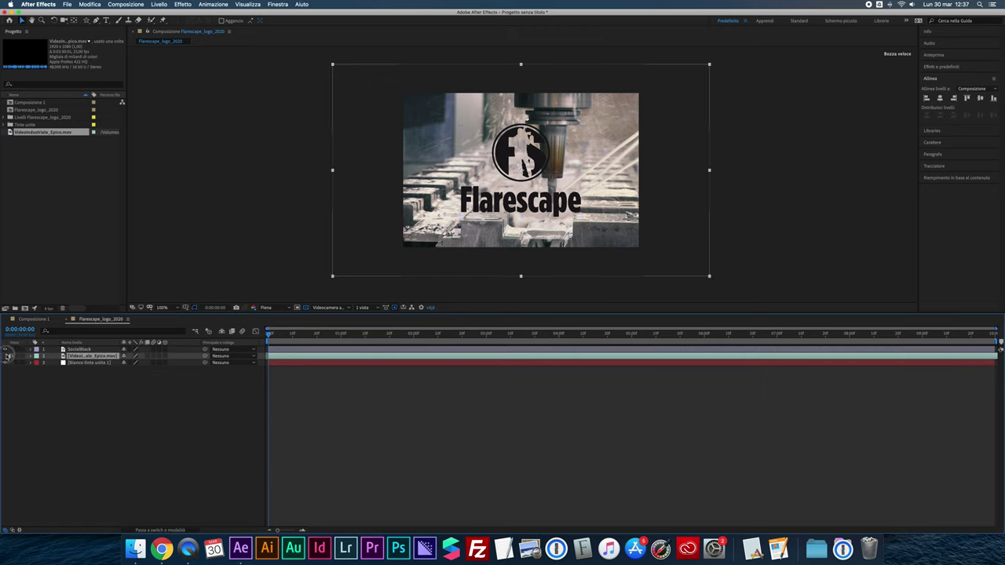
left_click(6, 356)
key("space")
key("space")
left_click(90, 363)
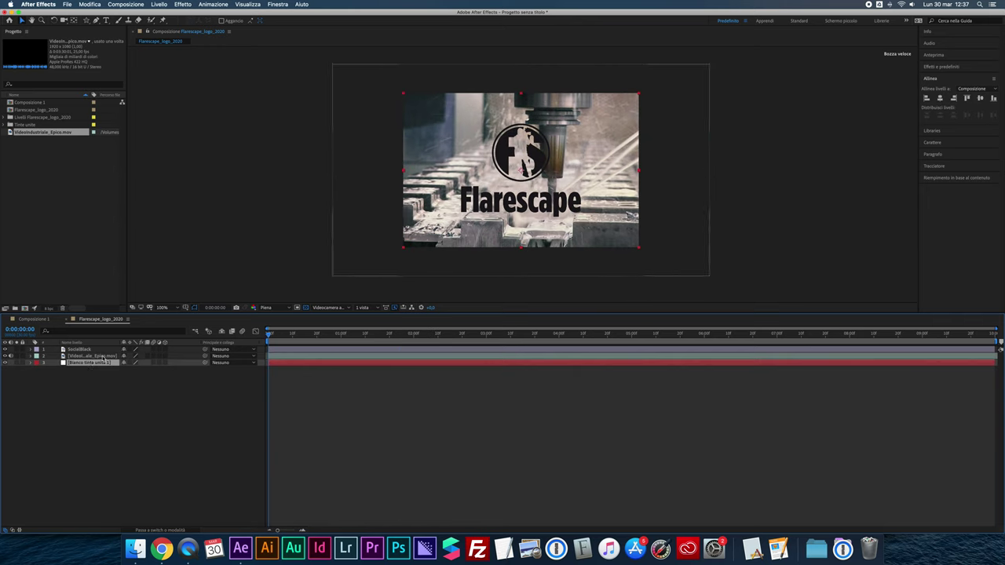
left_click_drag(268, 336, 268, 336)
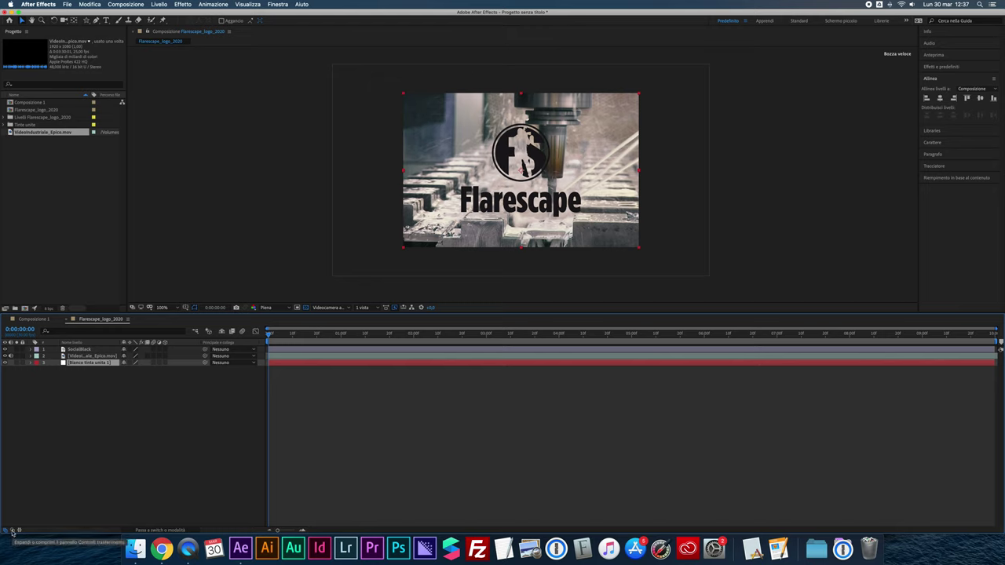
Reveal the blend mode and track matte columns, checking the video's Track Matte options unchanged.
left_click(13, 532)
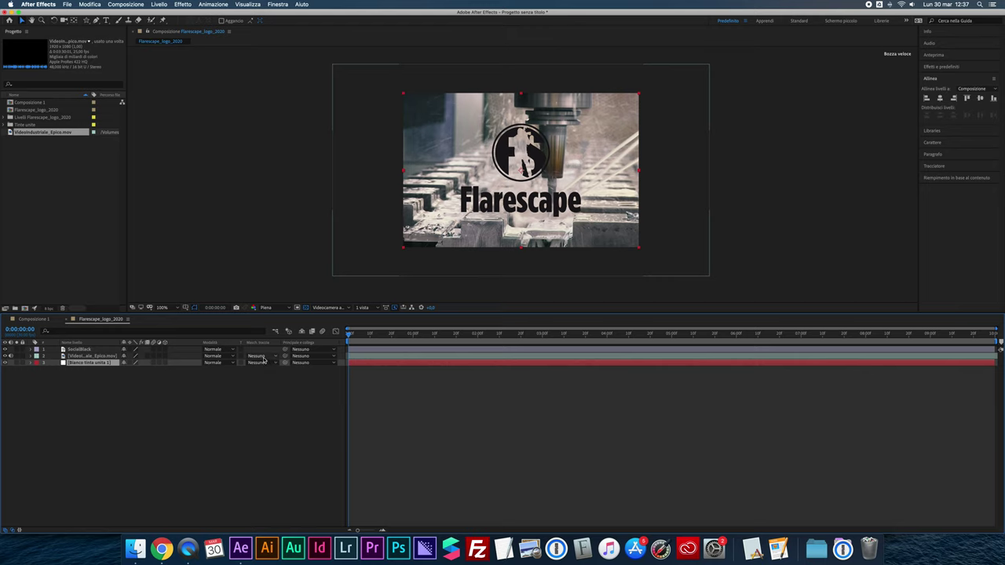
left_click(266, 357)
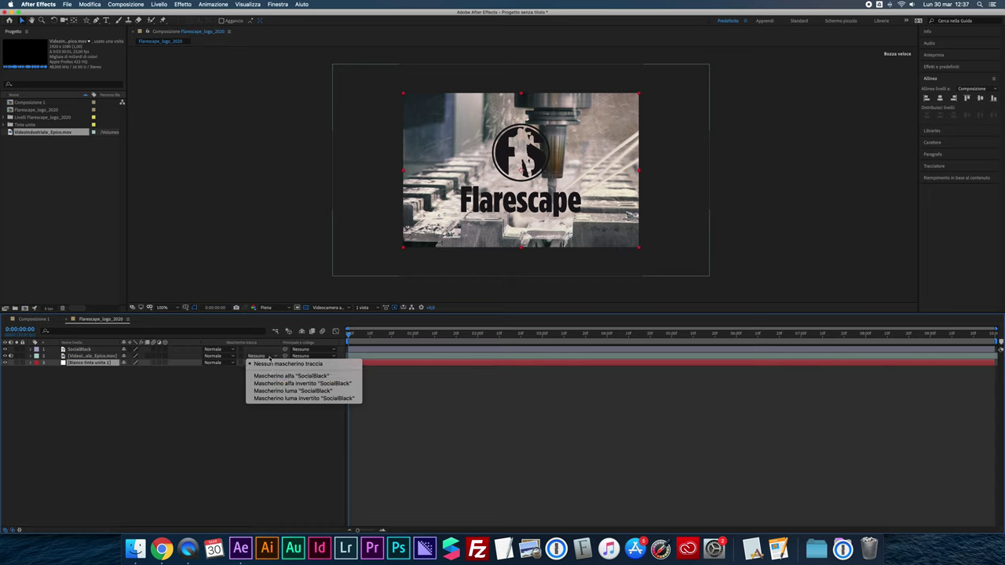
left_click(255, 371)
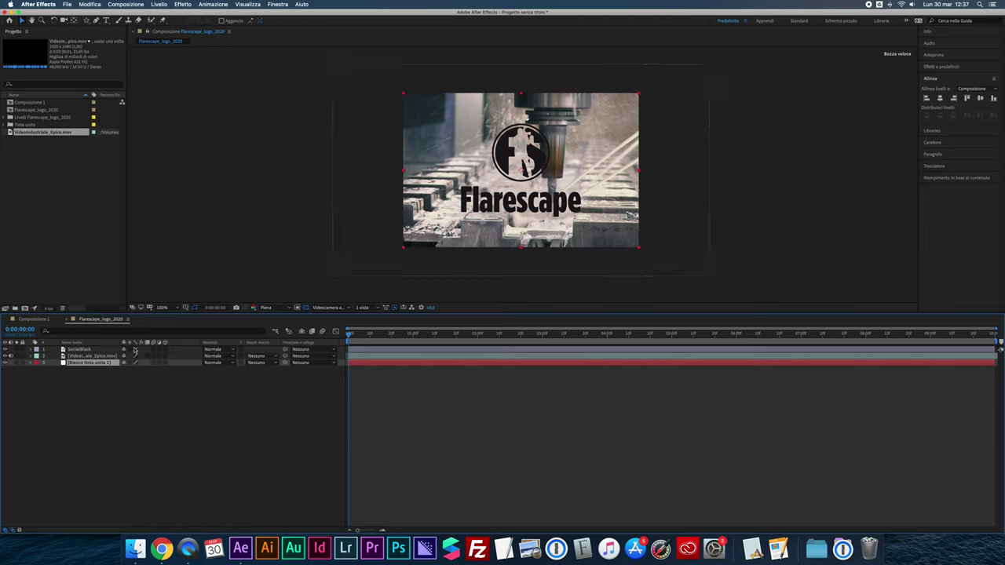
left_click(87, 349)
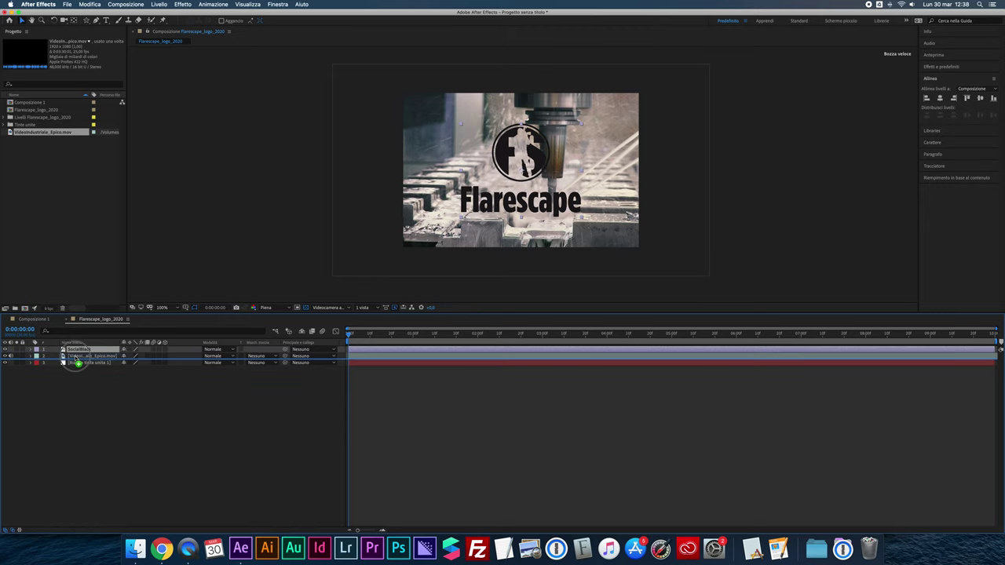
left_click_drag(75, 351, 83, 359)
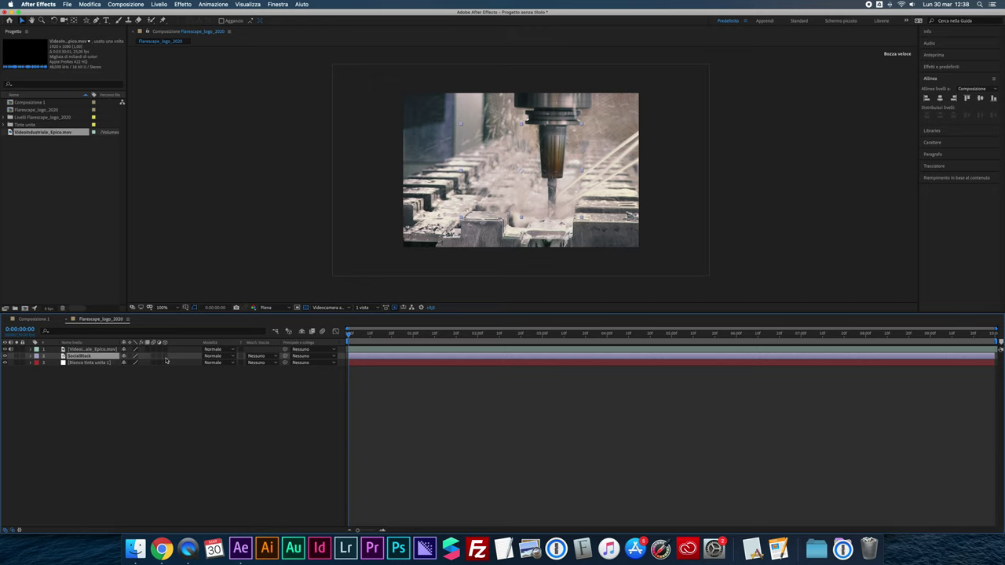
left_click_drag(87, 357, 86, 349)
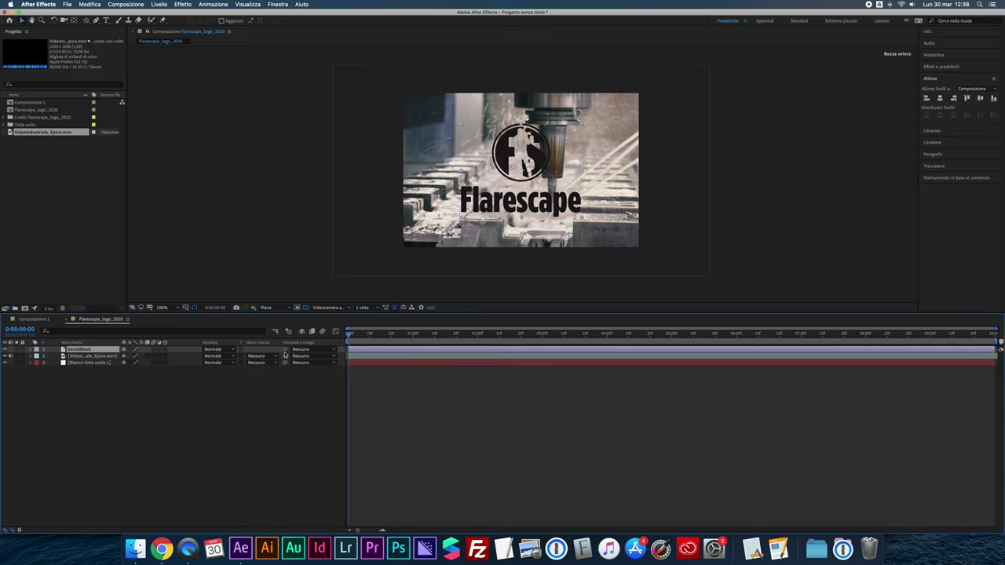
left_click(86, 355)
Set the machining video's Track Matte to Alpha Matte 'SocialBlack' and preview it.
left_click(109, 357)
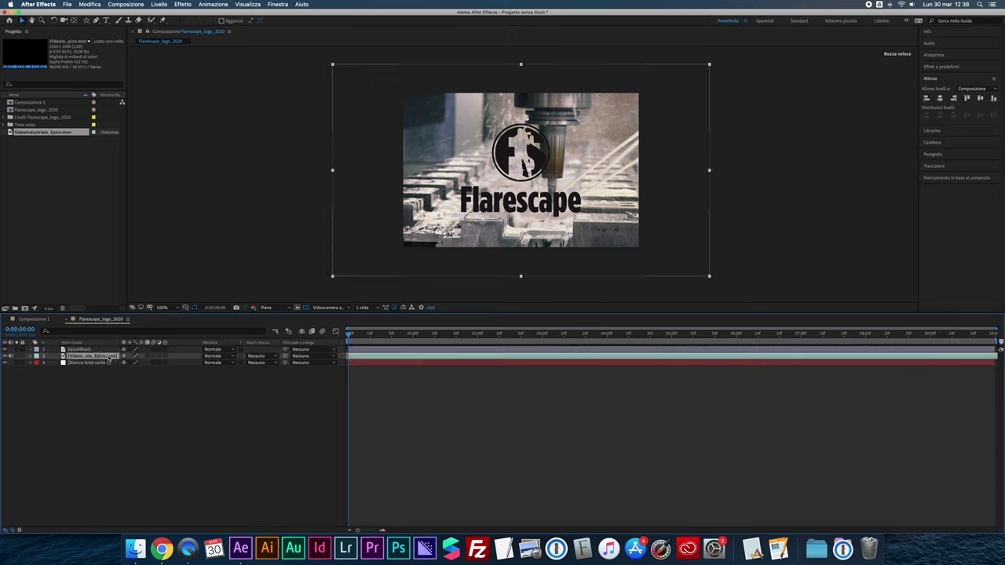
left_click(258, 357)
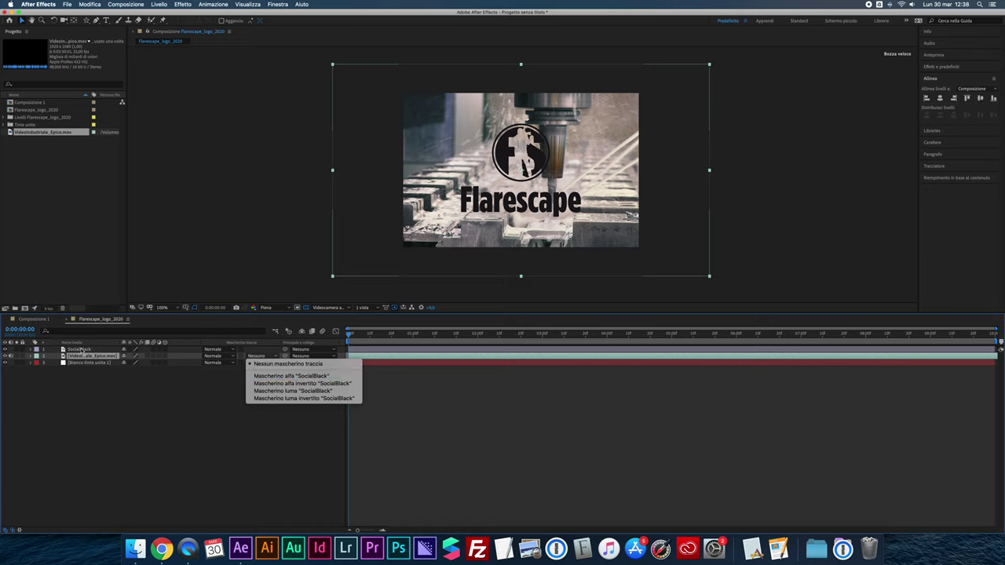
left_click(298, 376)
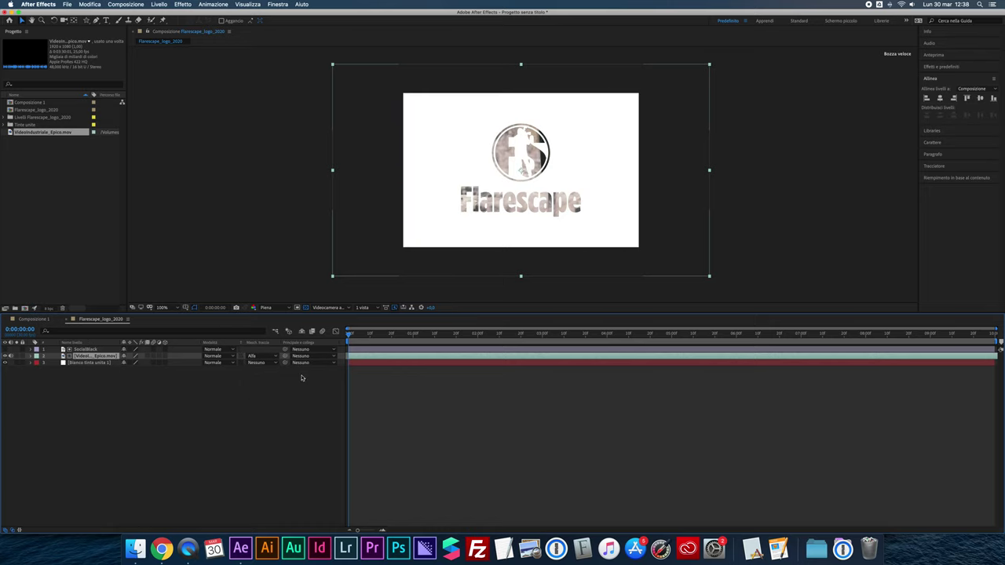
key("space")
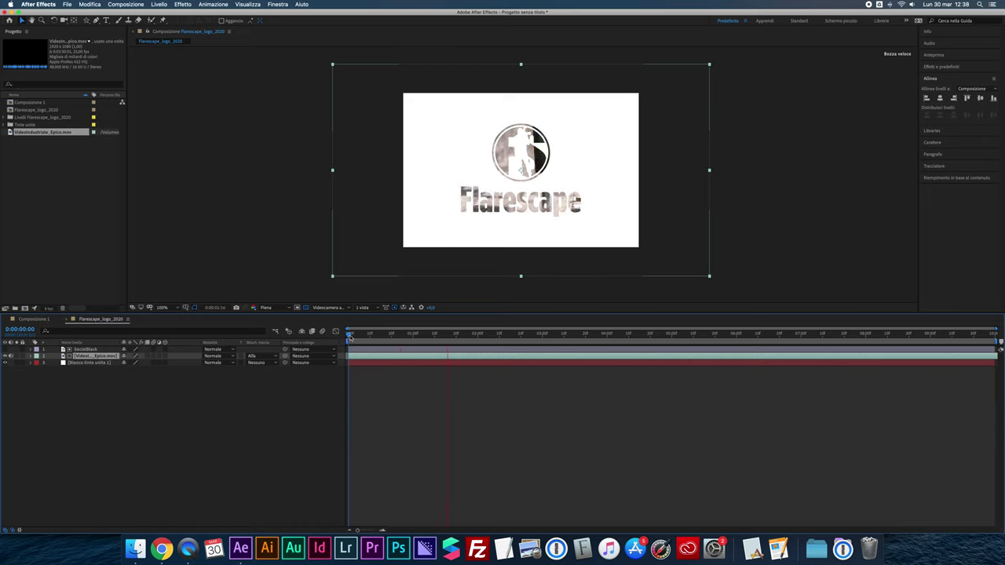
key("space")
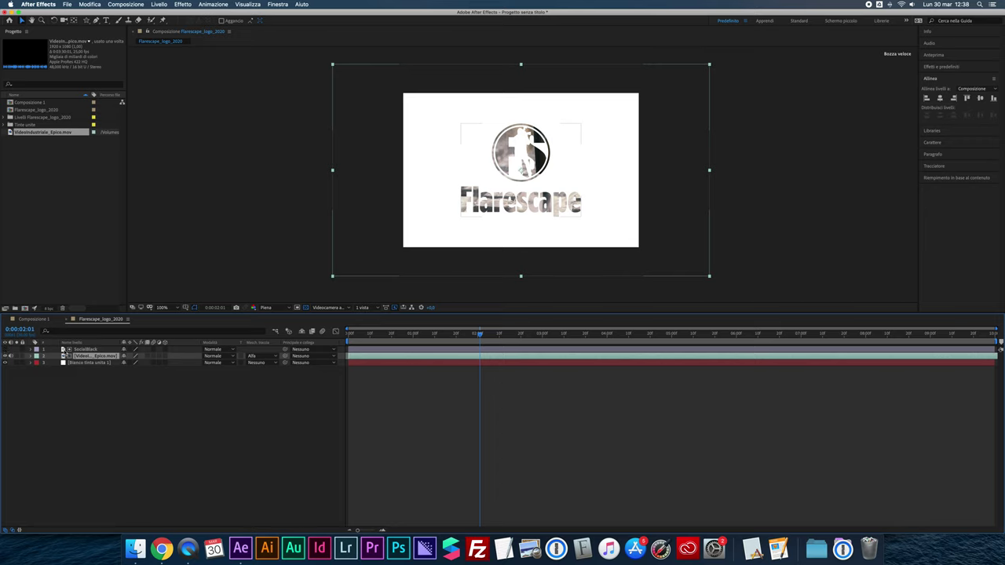
Compare the SocialBlack and video layers with the current time at about 0:00:05:16.
left_click(74, 349)
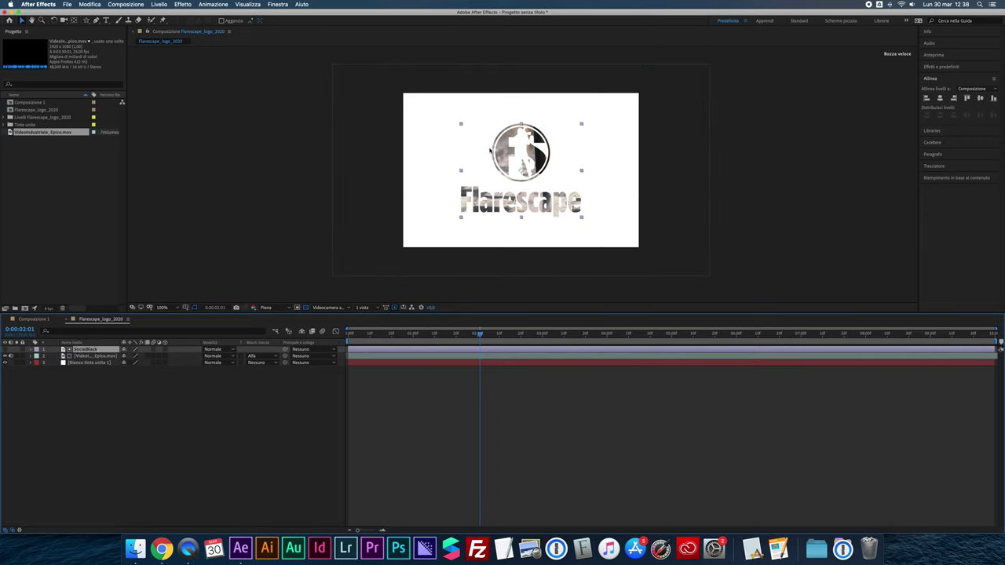
left_click(95, 356)
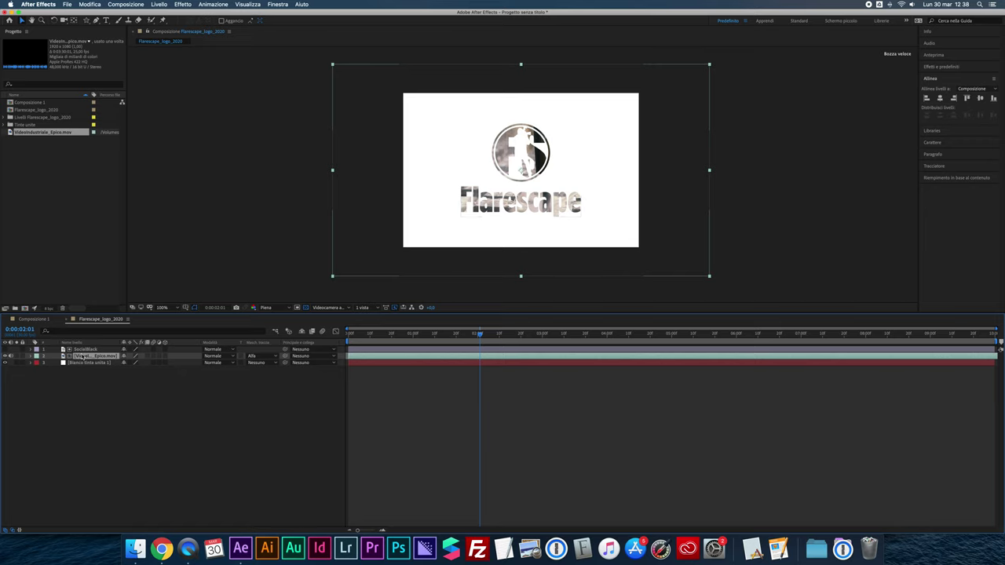
mouse_move(480, 335)
left_mouse_down()
mouse_move(705, 336)
mouse_move(488, 208)
left_mouse_up()
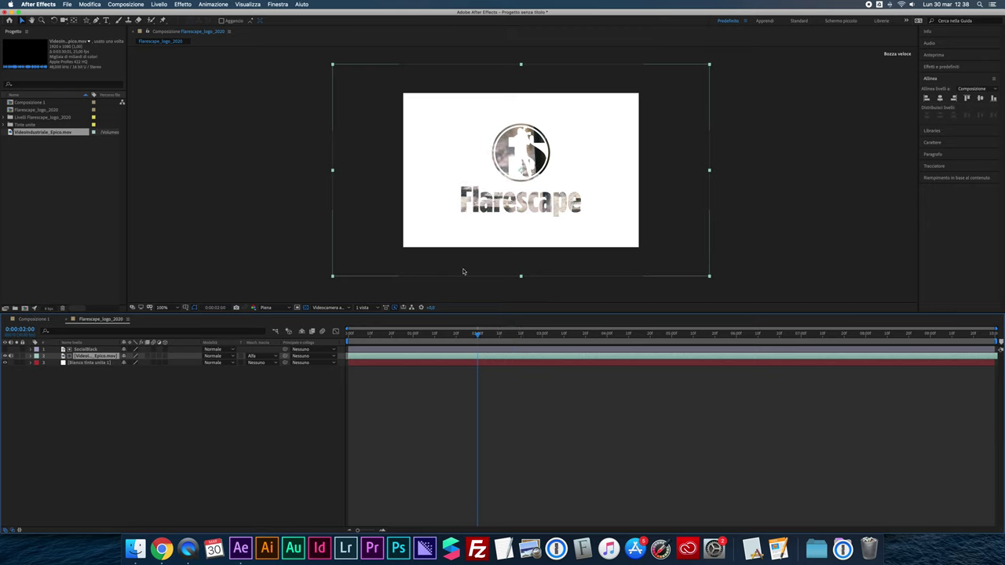
left_click(74, 349)
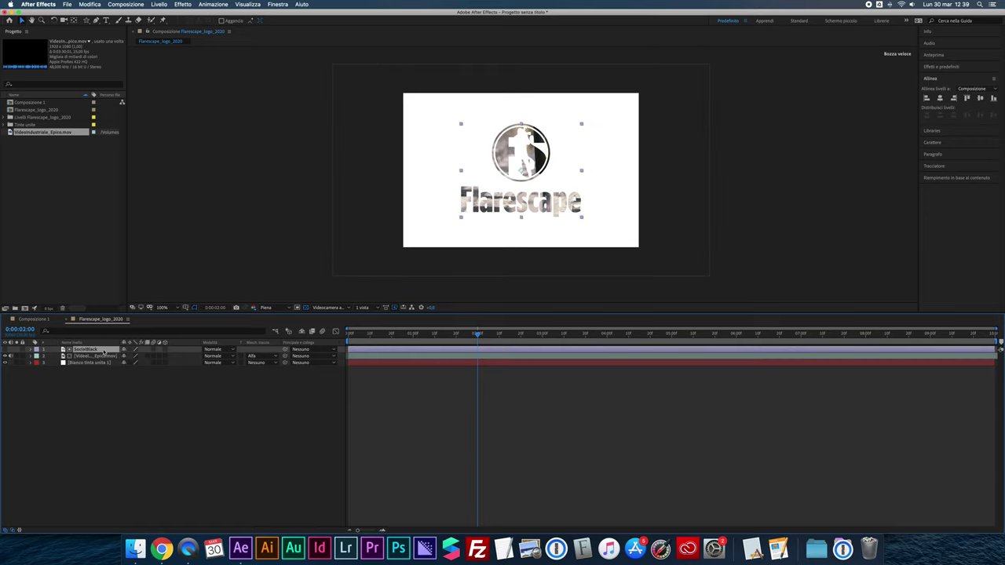
left_click(104, 357)
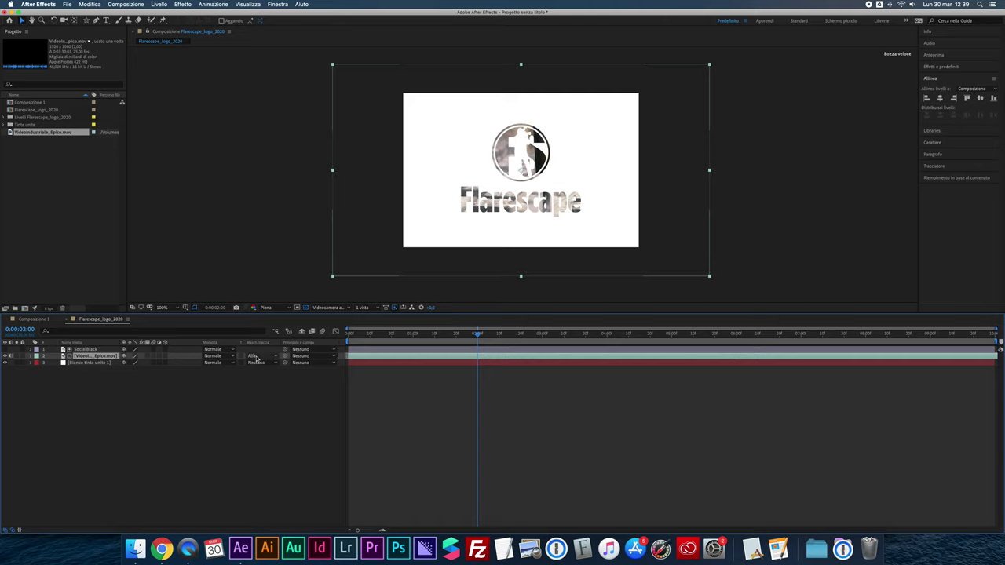
left_click(86, 349)
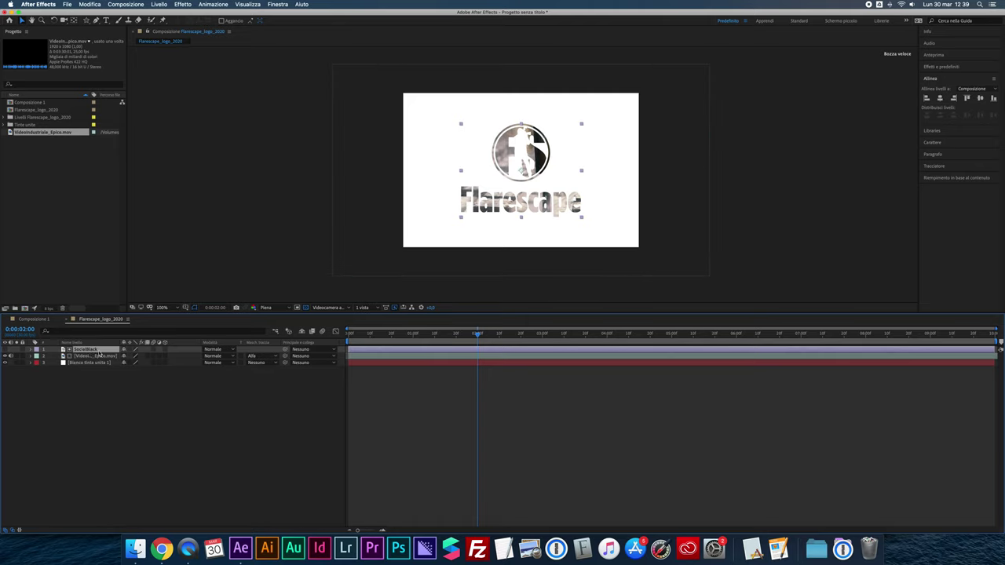
left_click(90, 357)
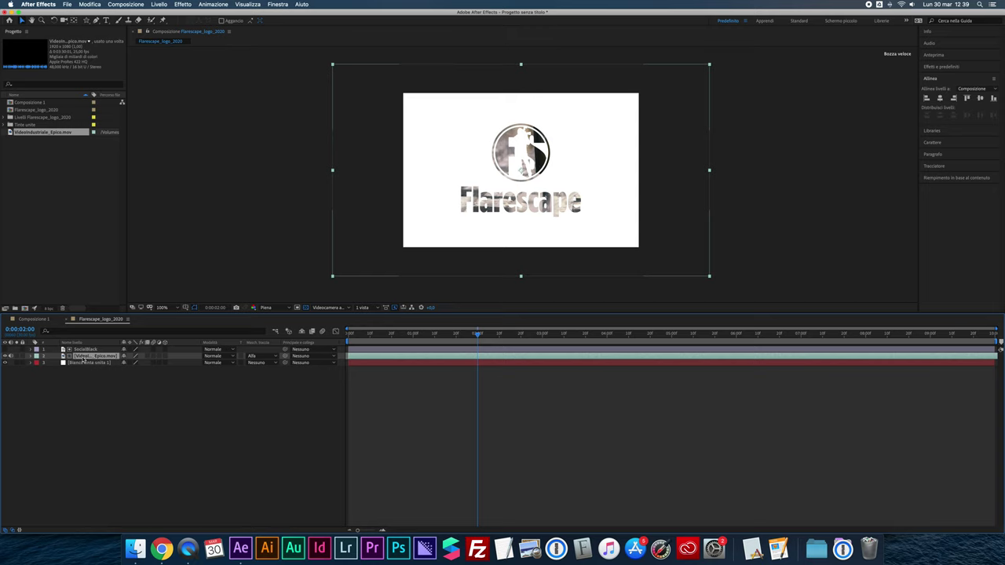
left_click(259, 357)
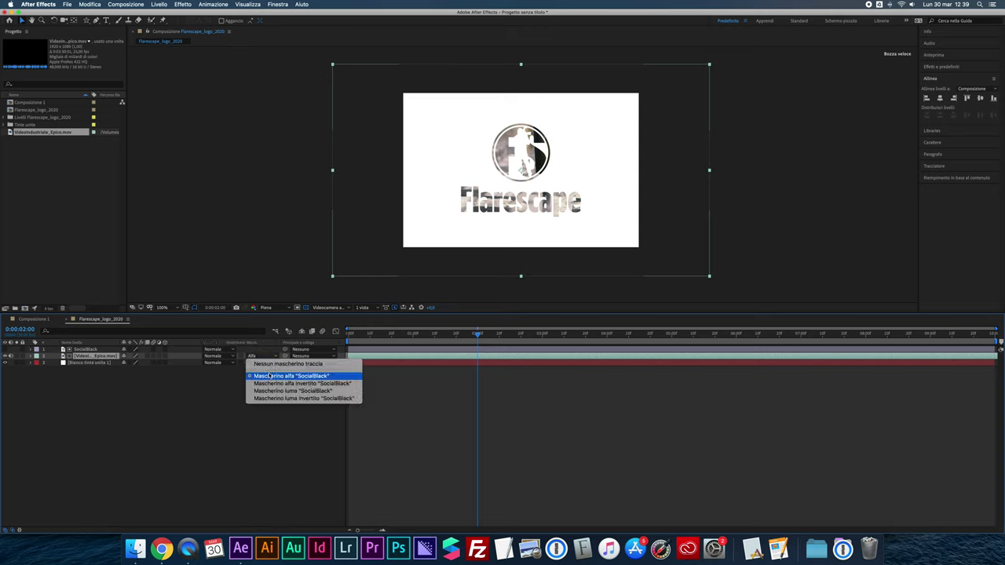
Switch the video to Alpha Inverted Matte 'SocialBlack', preview a later frame, and hide the white solid.
left_click(218, 396)
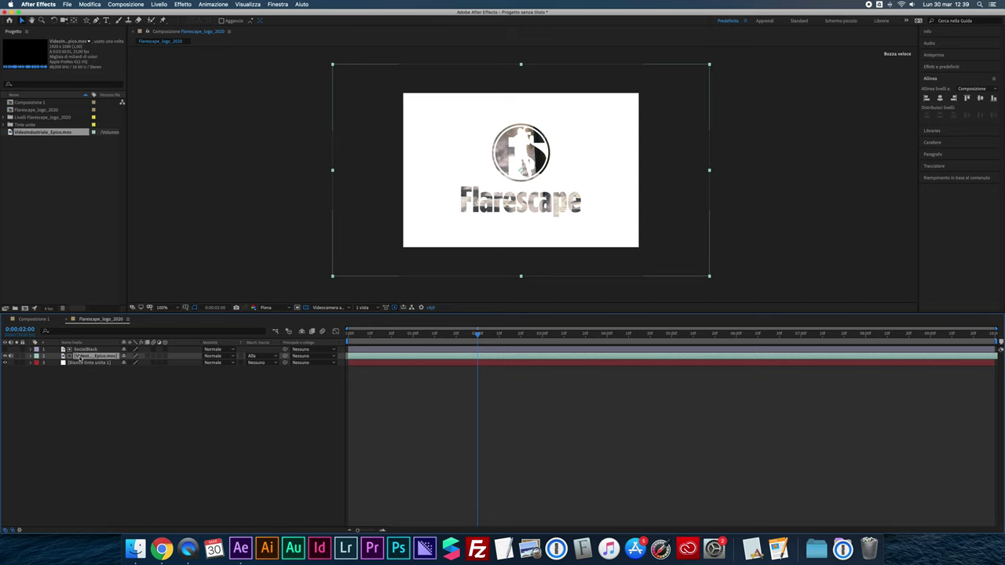
left_click(252, 357)
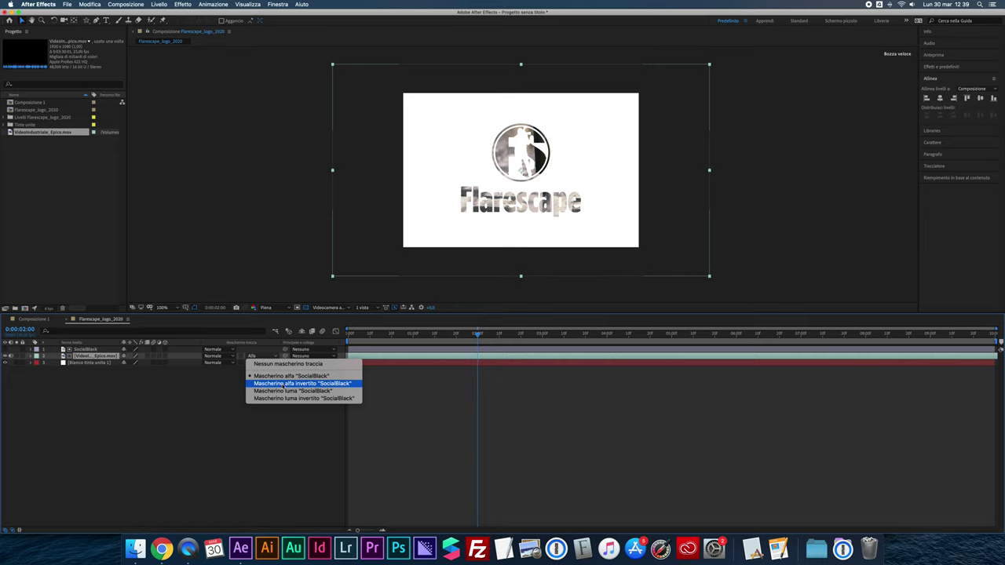
left_click(285, 383)
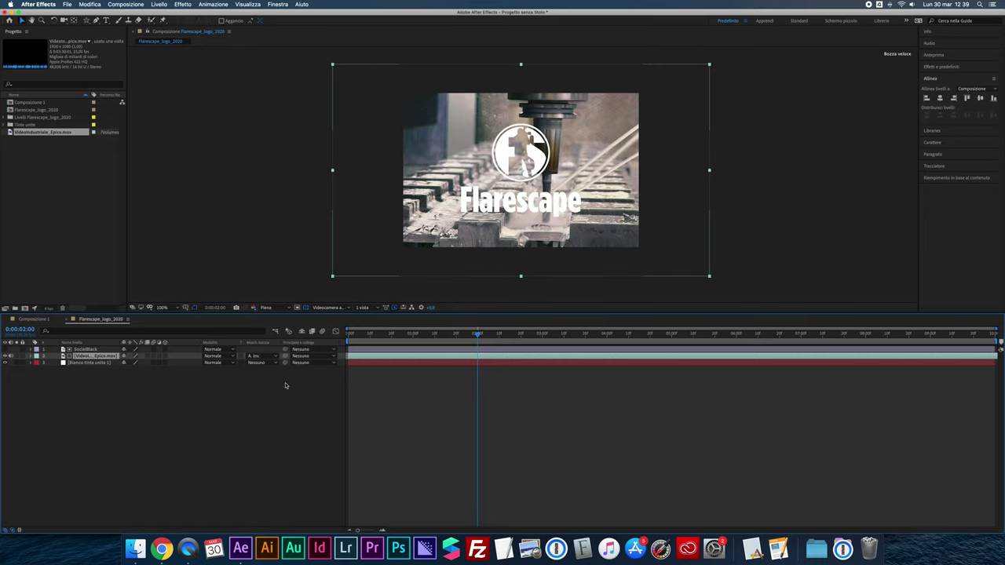
left_click_drag(471, 340, 572, 334)
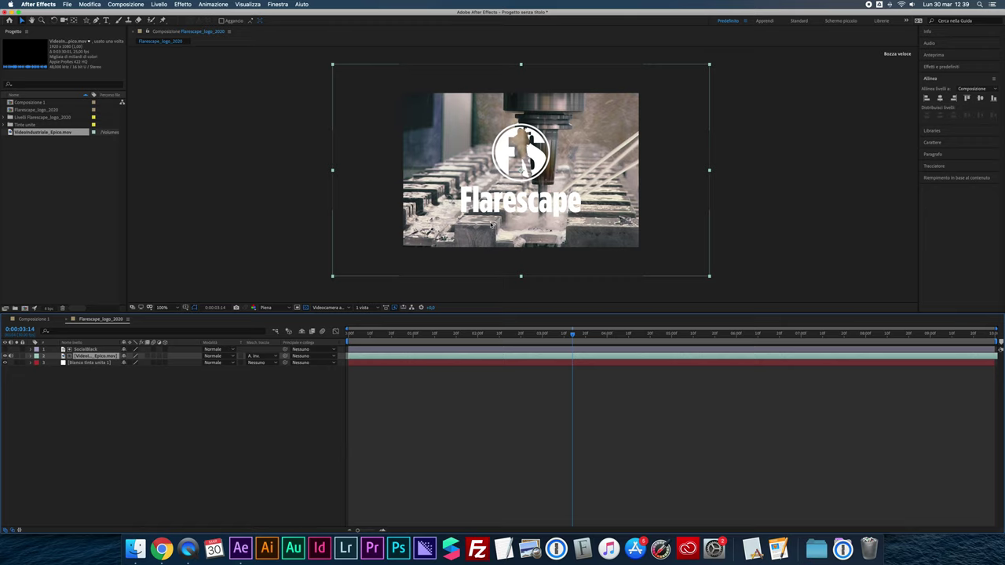
left_click(85, 363)
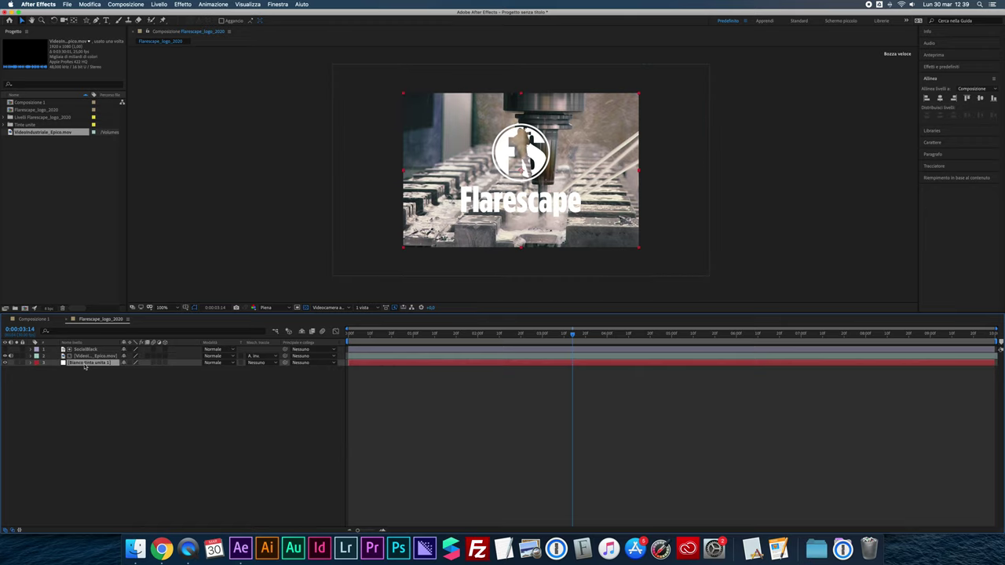
left_click(5, 363)
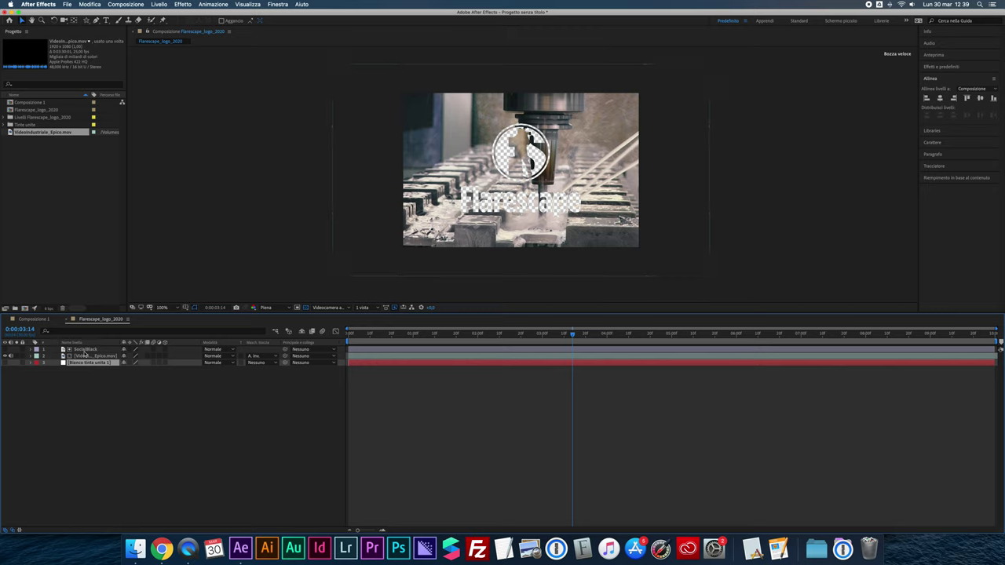
Select the SocialBlack logo and machining video layers in turn to inspect the transparent cut-out.
left_click(84, 350)
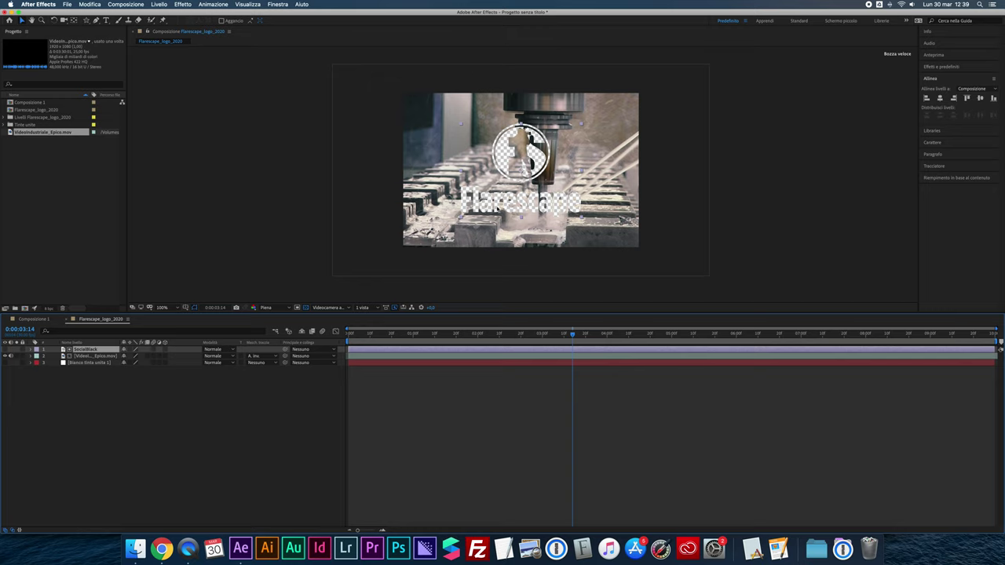
left_click(91, 356)
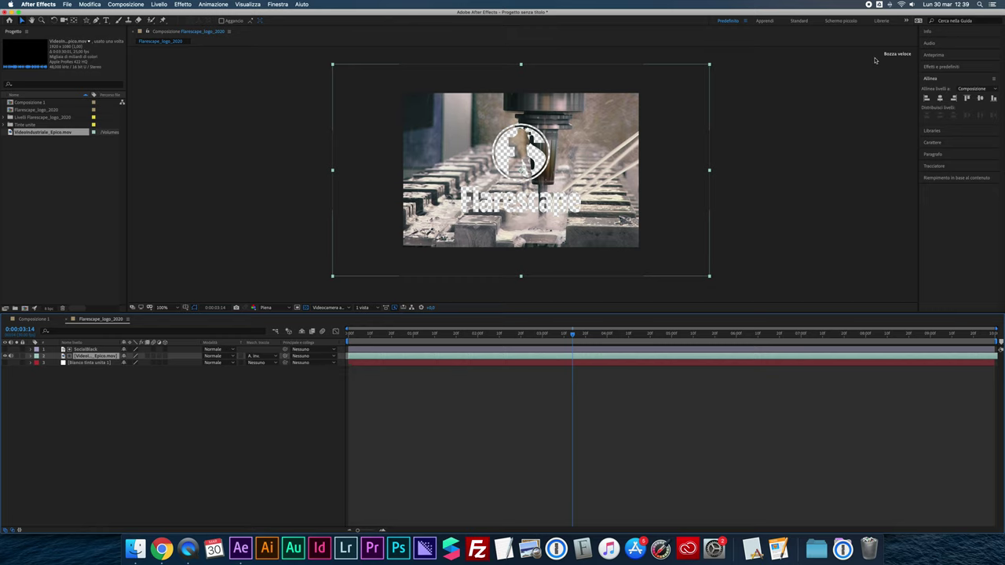
left_click(86, 349)
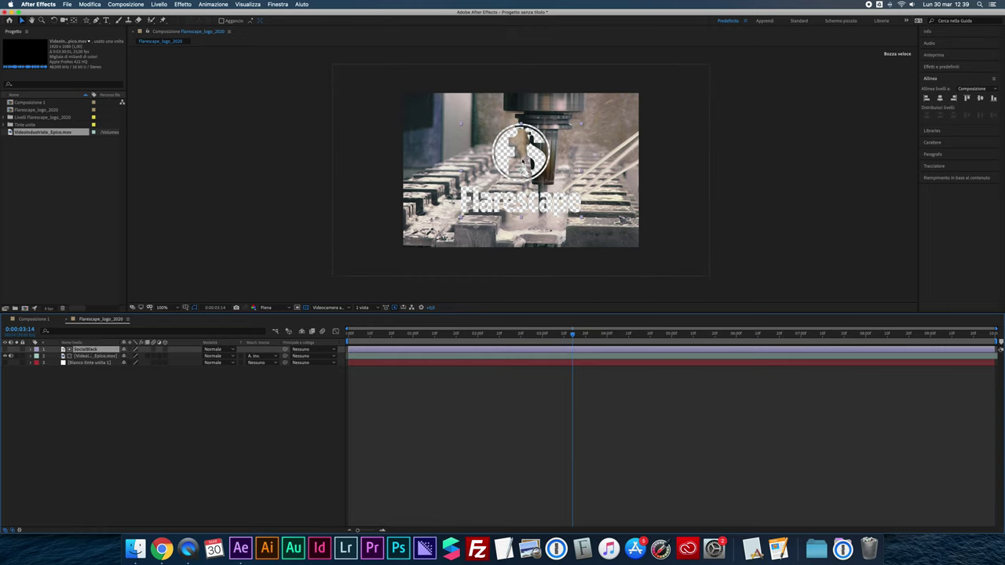
Drag the logo toward the centre-right and switch the video back to Alpha Matte.
left_click_drag(509, 154, 456, 134)
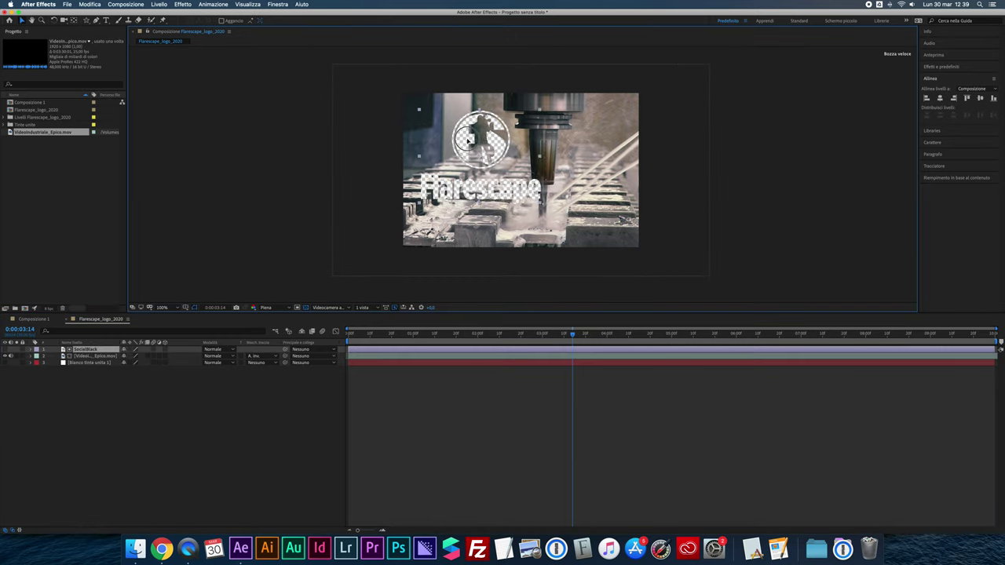
mouse_move(456, 133)
left_mouse_down()
mouse_move(546, 135)
mouse_move(561, 171)
left_mouse_up()
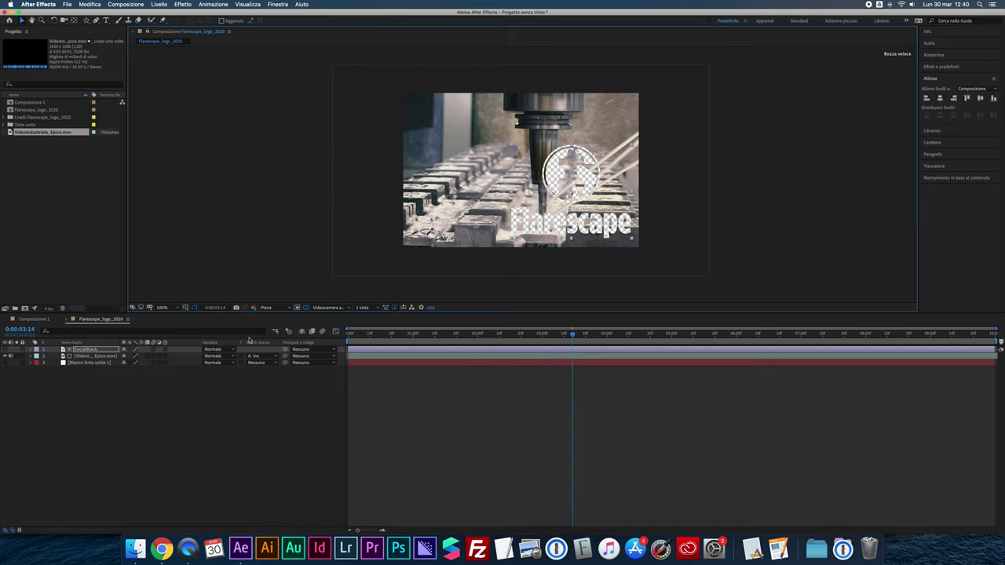
left_click(259, 358)
left_click(283, 377)
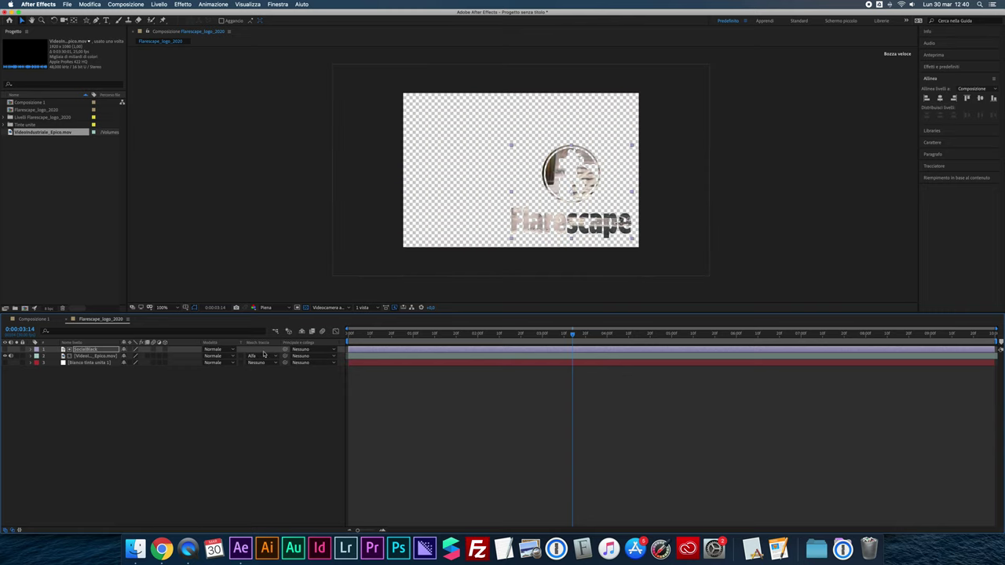
Move the logo back near the frame centre and set the video to Alpha Inverted Matte.
left_click_drag(552, 169, 457, 132)
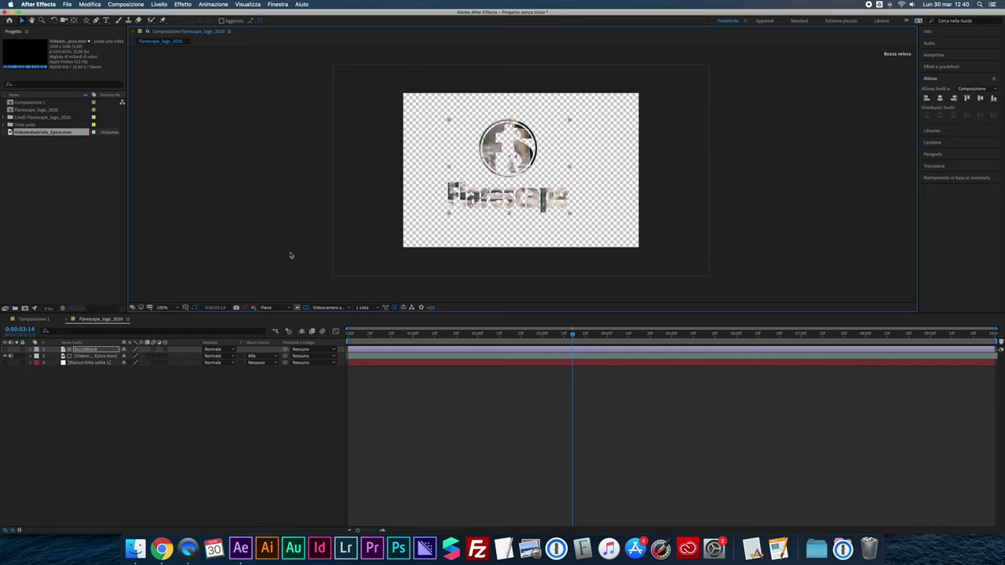
left_click(92, 356)
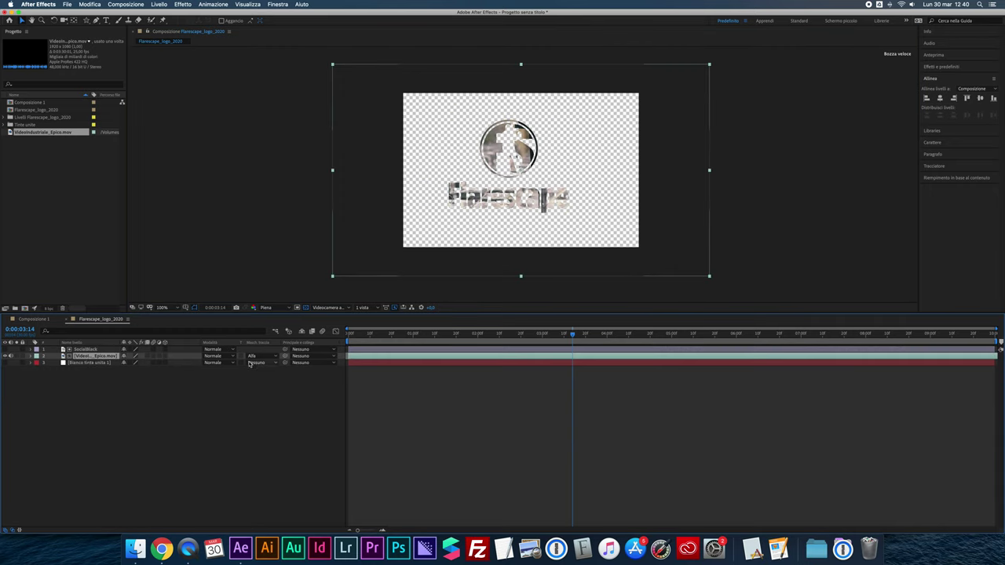
left_click(103, 350)
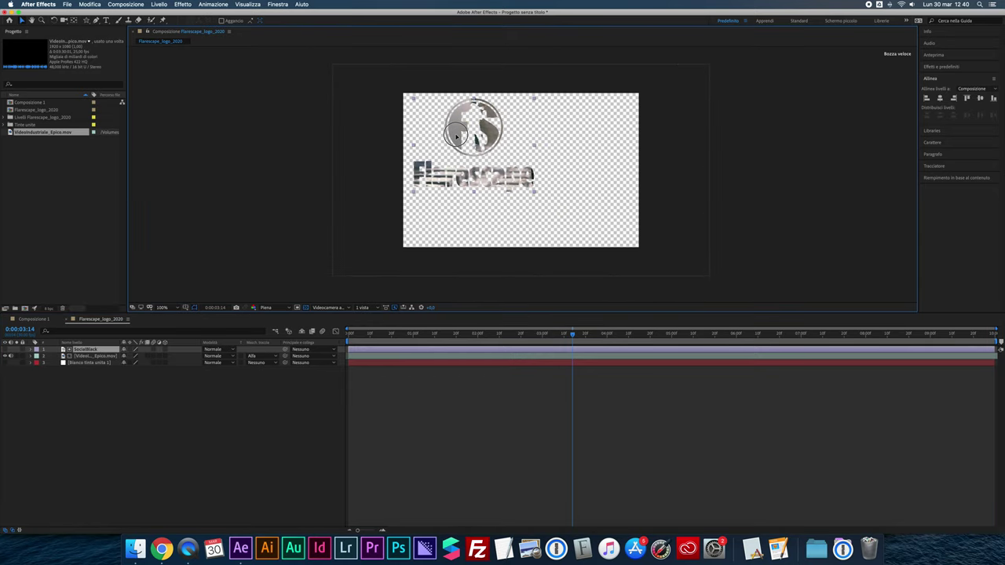
mouse_move(491, 157)
left_mouse_down()
mouse_move(570, 138)
mouse_move(507, 153)
left_mouse_up()
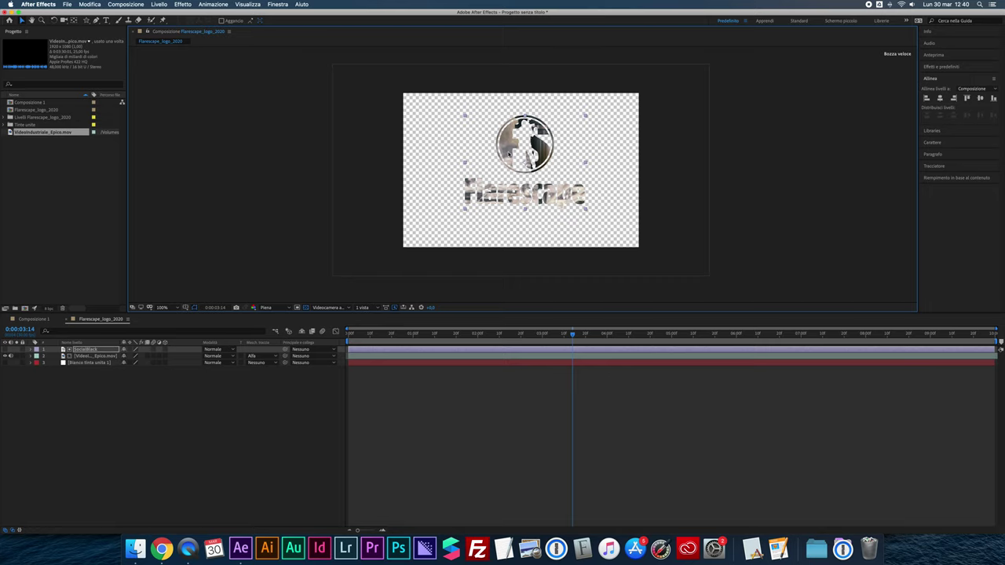
left_click(253, 356)
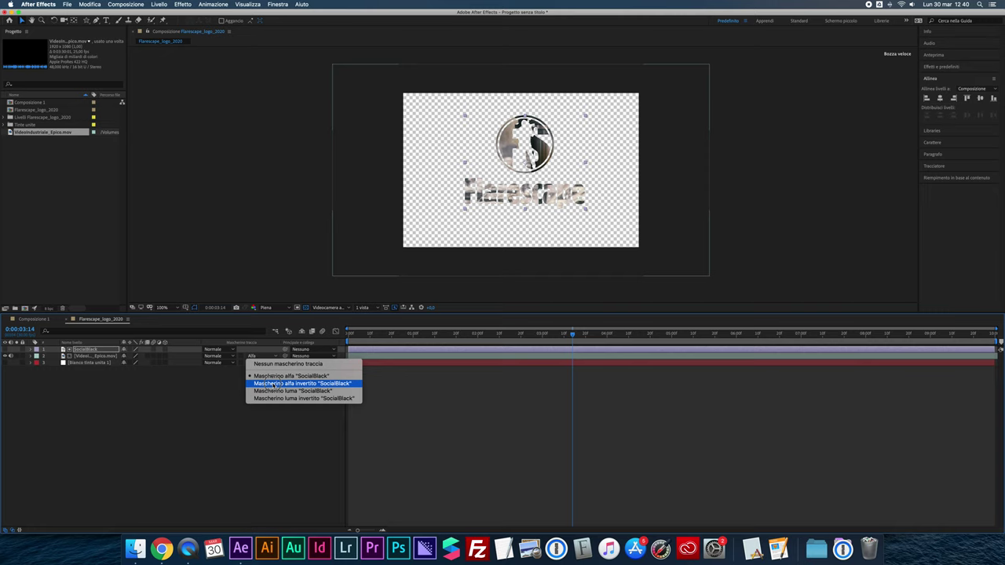
left_click(271, 383)
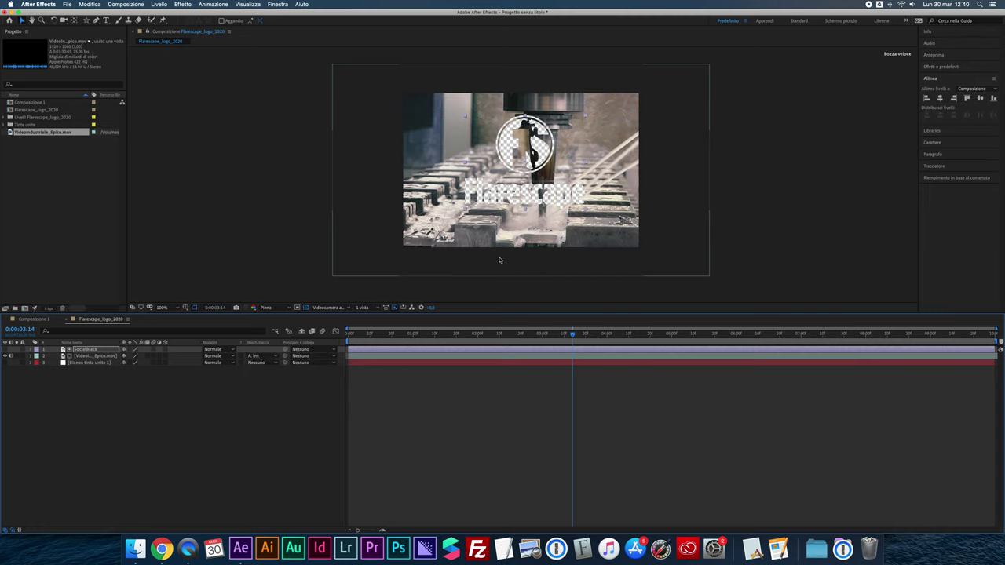